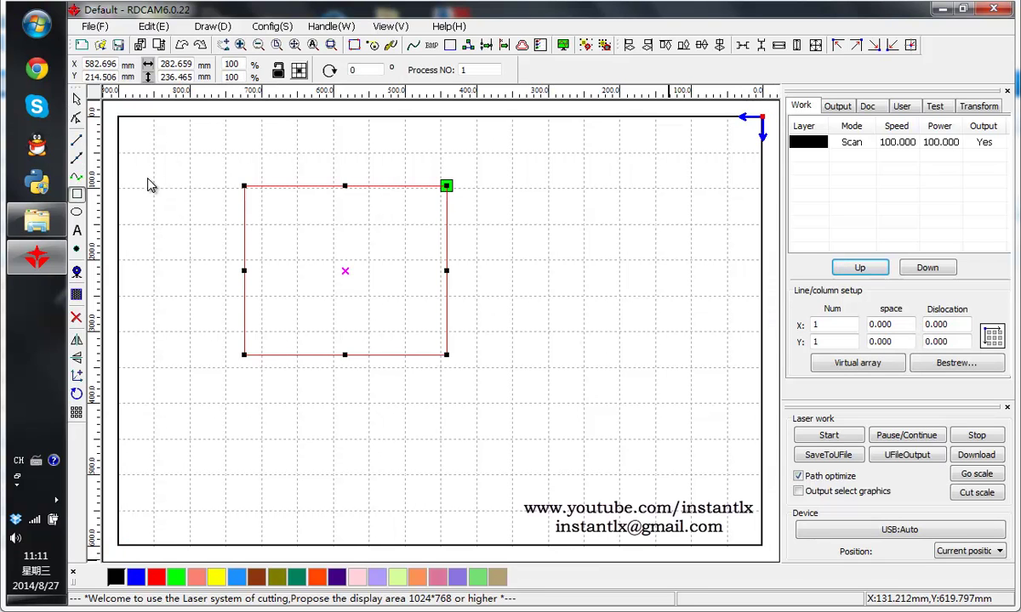
- Resize the rectangle to 200 mm wide by 200 mm high
double_click(174, 64)
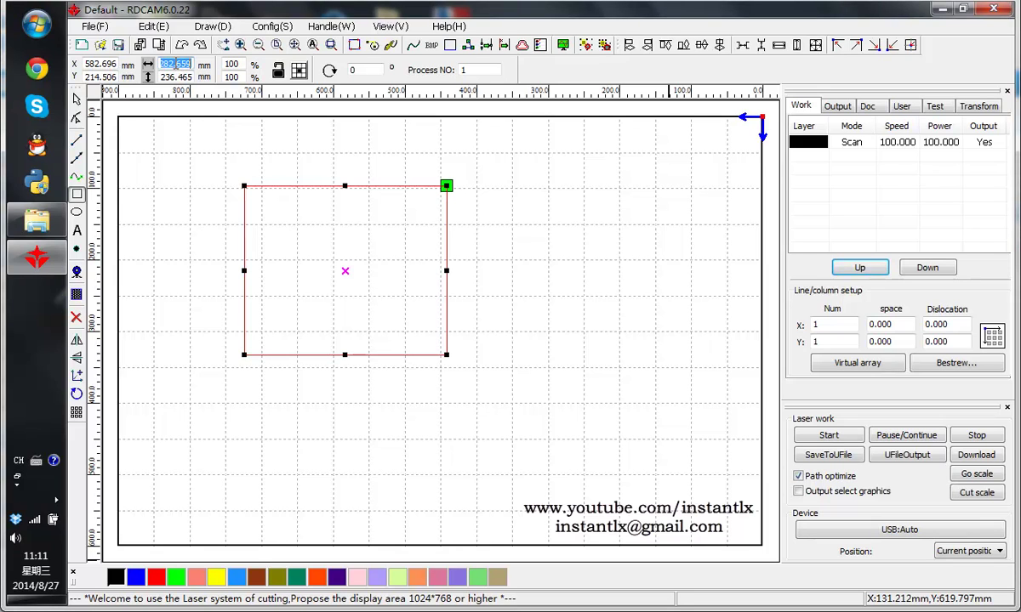
text(200)
key(Tab)
text(200)
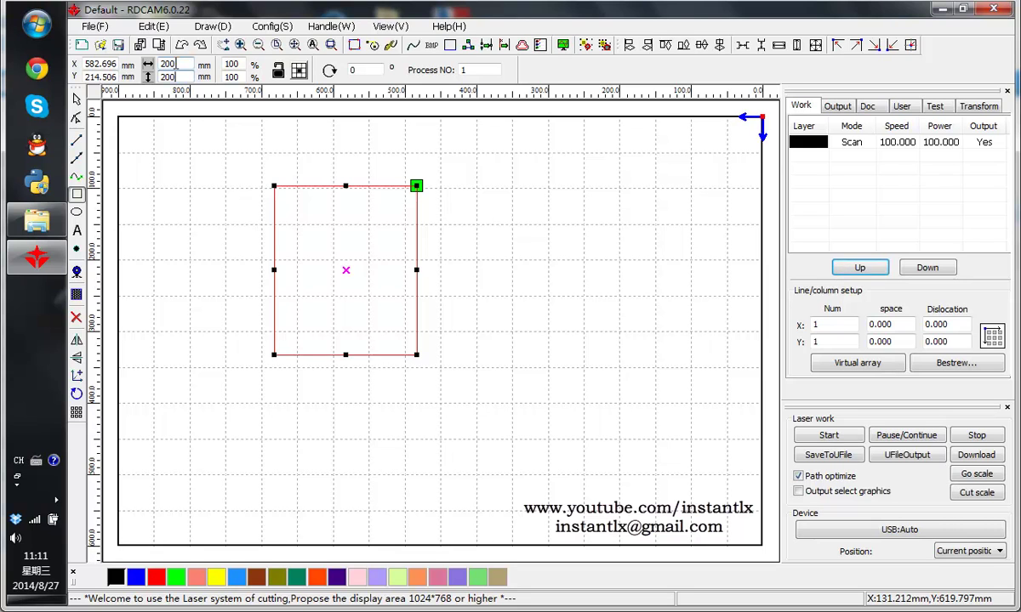
key(Return)
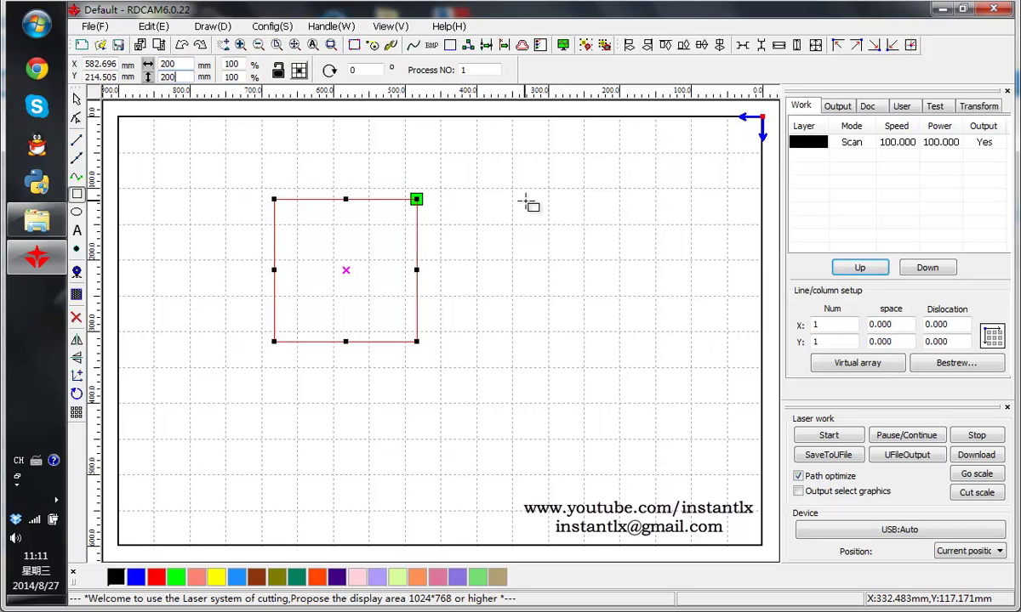
- Set the black layer to Cut mode with Laser1 minimum power 60 and maximum 70
click(77, 99)
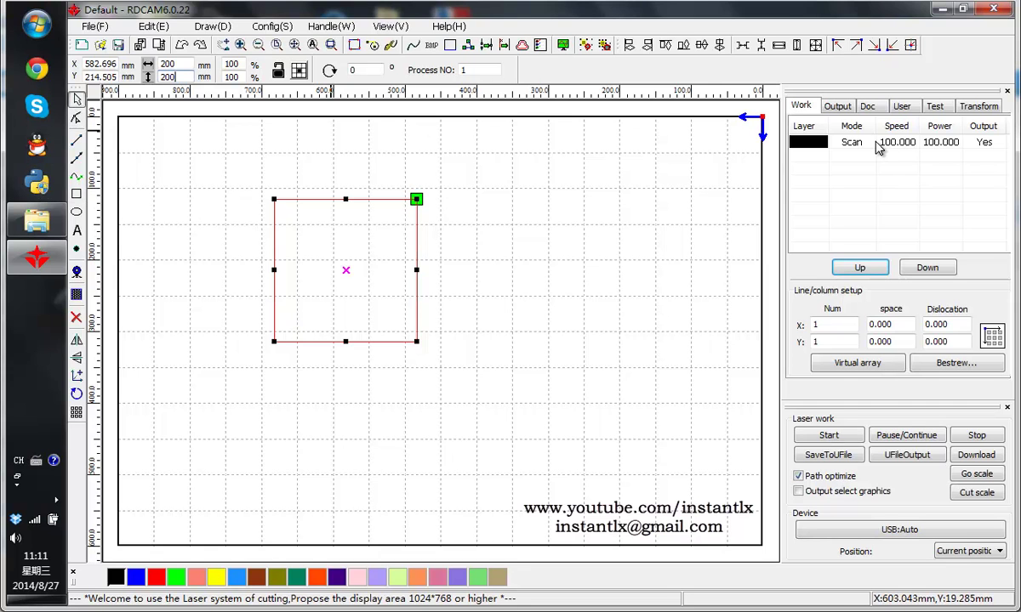
click(825, 142)
double_click(842, 143)
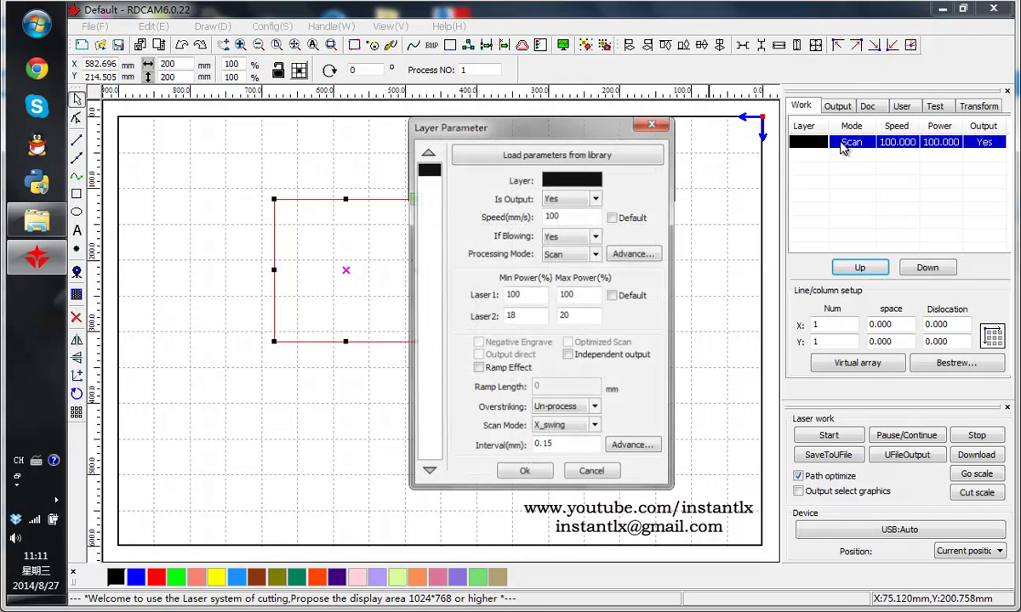
click(597, 254)
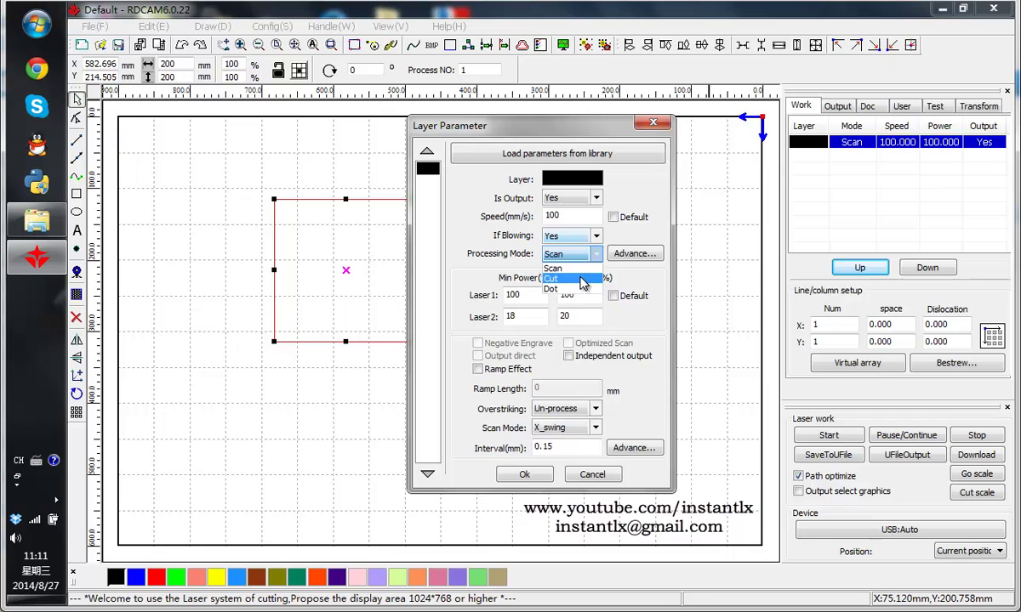
click(572, 278)
click(533, 296)
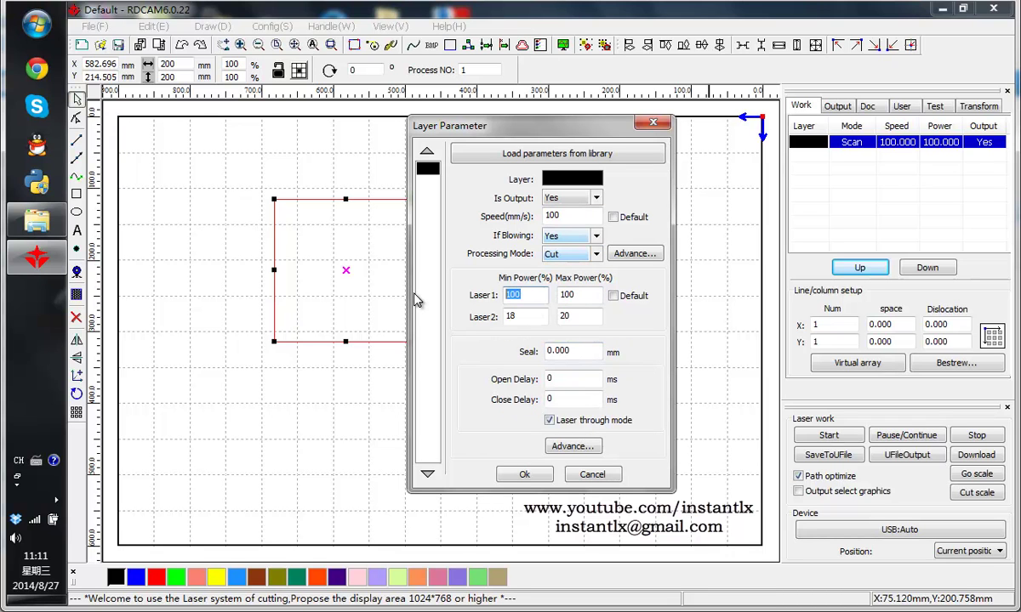
text(60)
key(Tab)
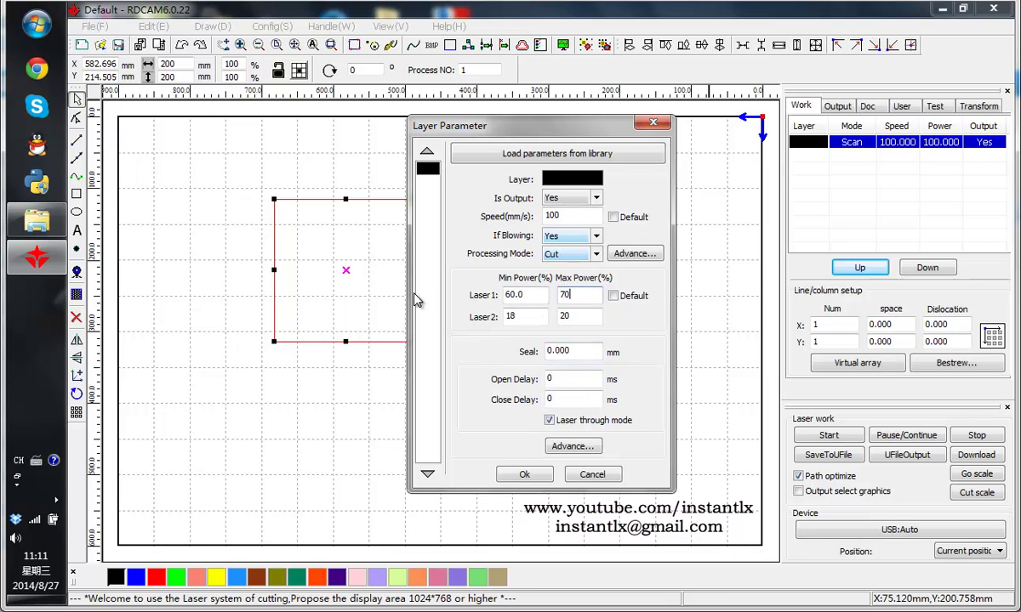
click(524, 474)
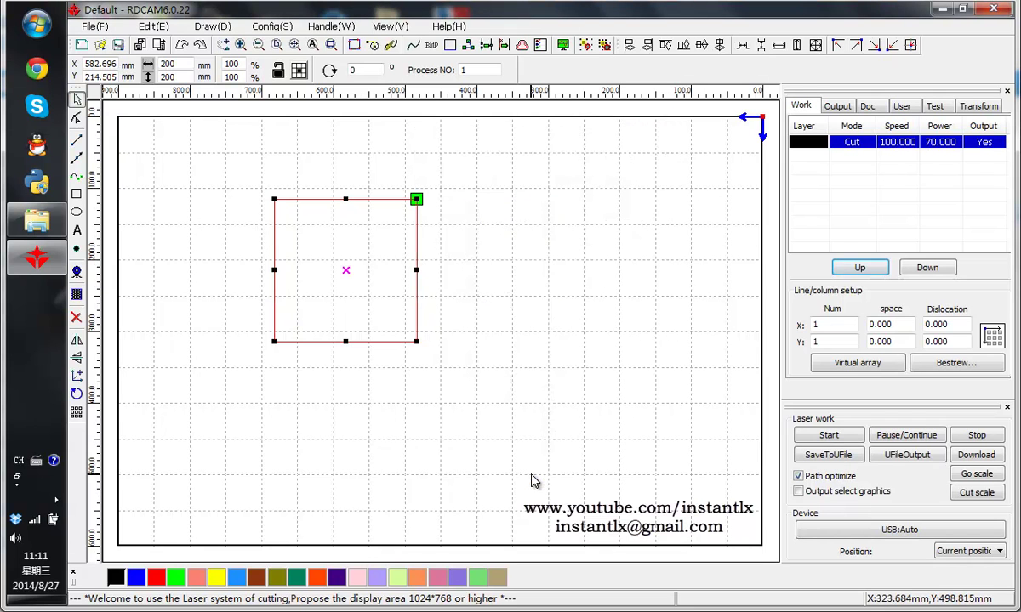
- Select the 200 mm square and pick the Rectangle drawing tool
click(496, 248)
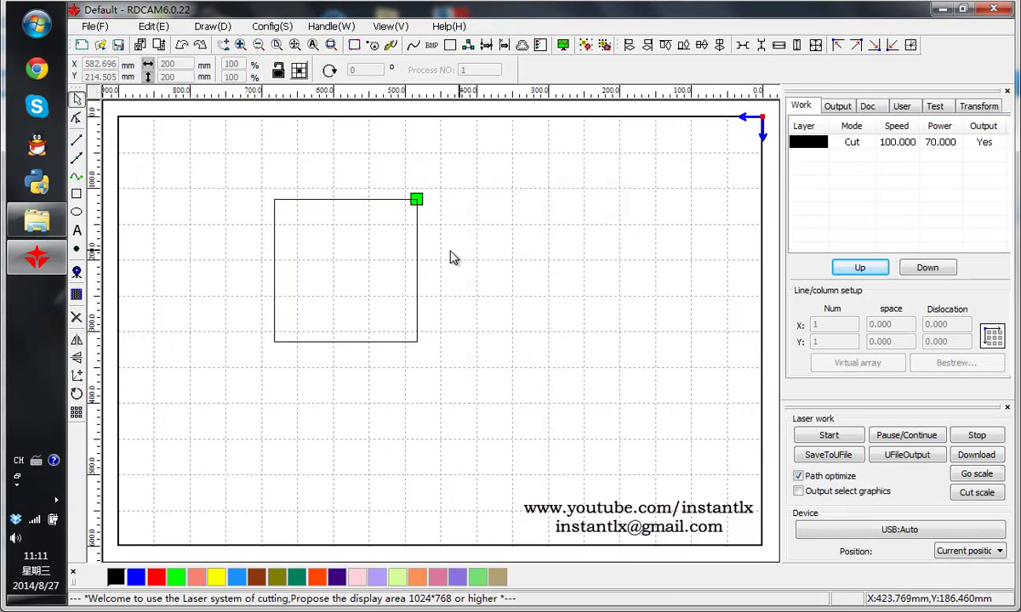
click(415, 244)
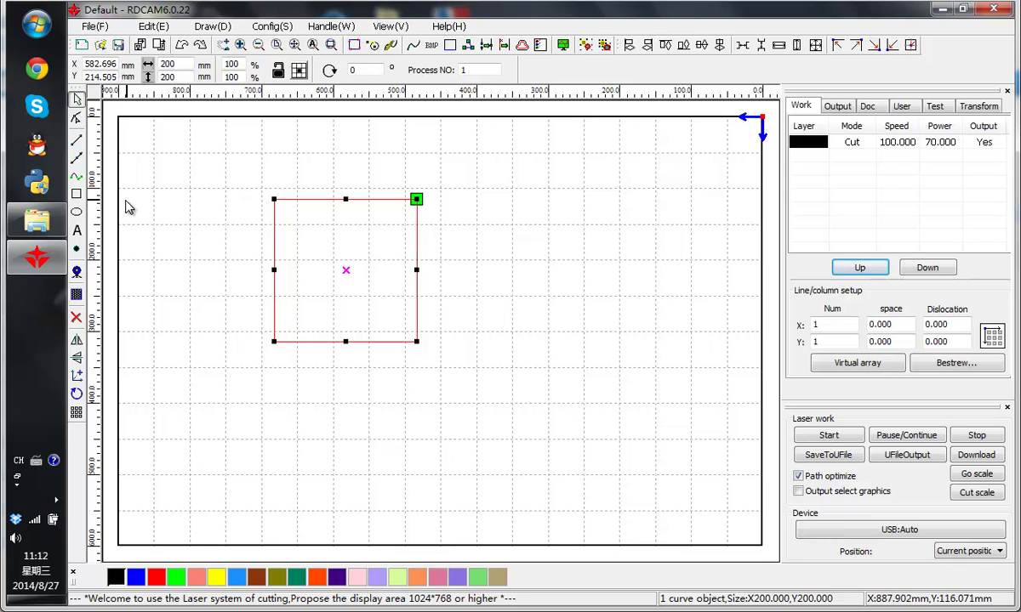
click(78, 195)
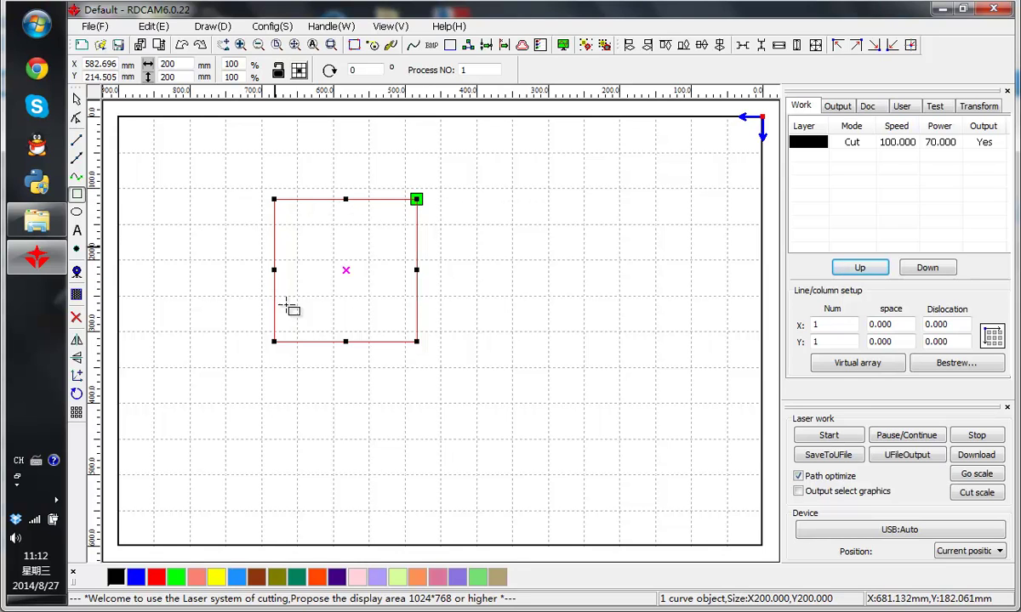
- Draw a tall rectangle right of the square and size it 200 × 300 mm
mouse_move(547, 194)
mouse_down()
mouse_move(606, 283)
mouse_move(627, 424)
mouse_move(642, 449)
mouse_move(684, 458)
mouse_up()
double_click(178, 65)
click(180, 65)
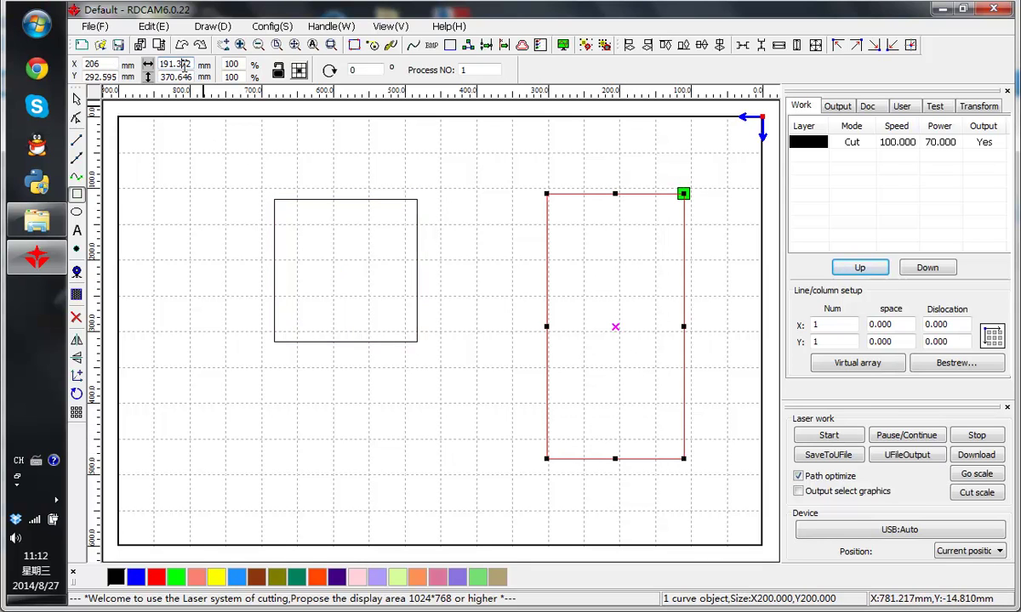
double_click(183, 66)
text(200)
key(Tab)
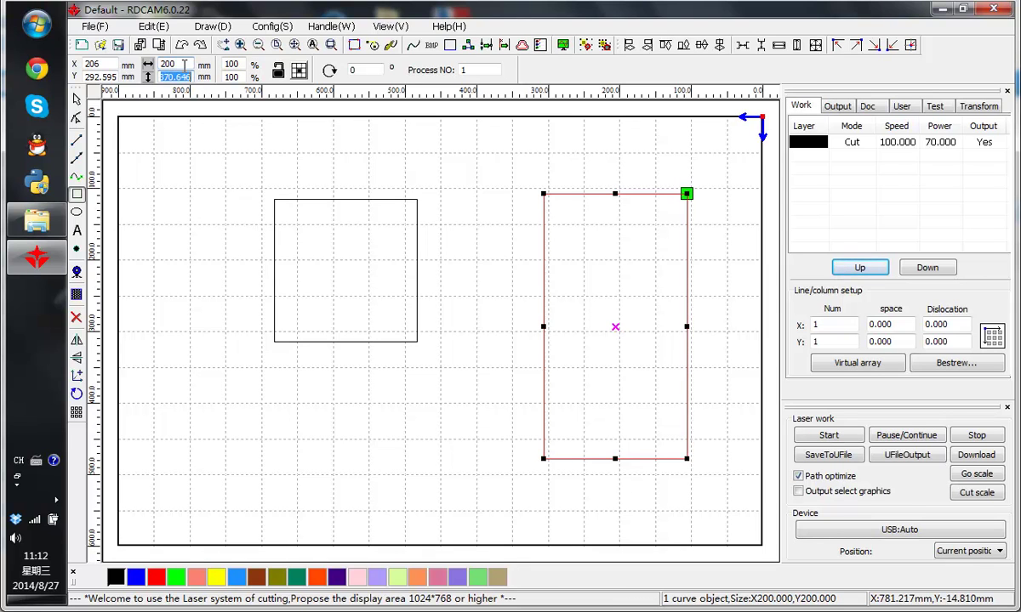
text(300)
key(Return)
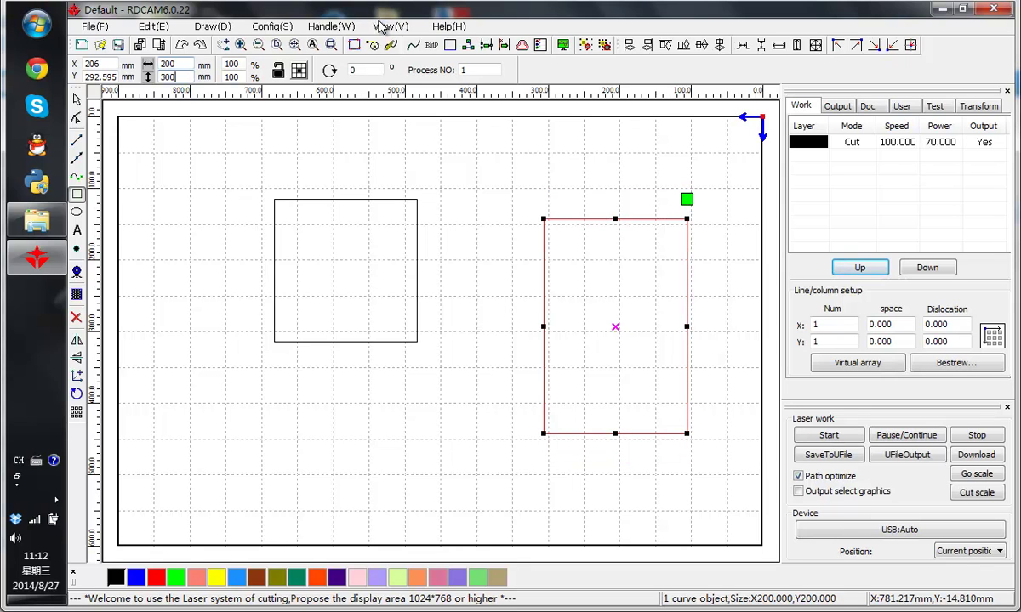
- Box-select the tall rectangle alone so its 200 × 300 mm size is displayed
click(77, 98)
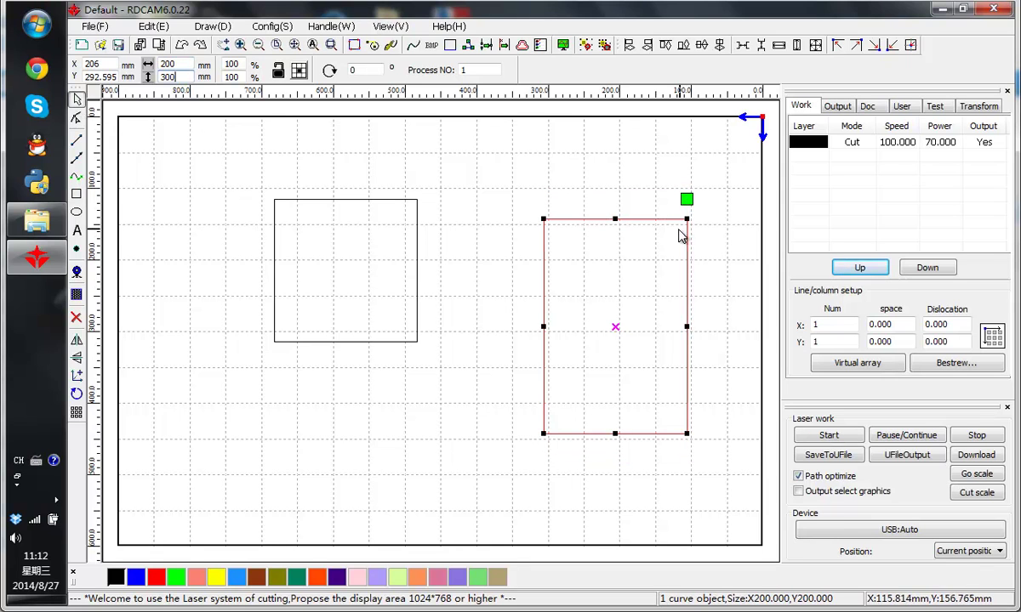
click(731, 331)
click(686, 317)
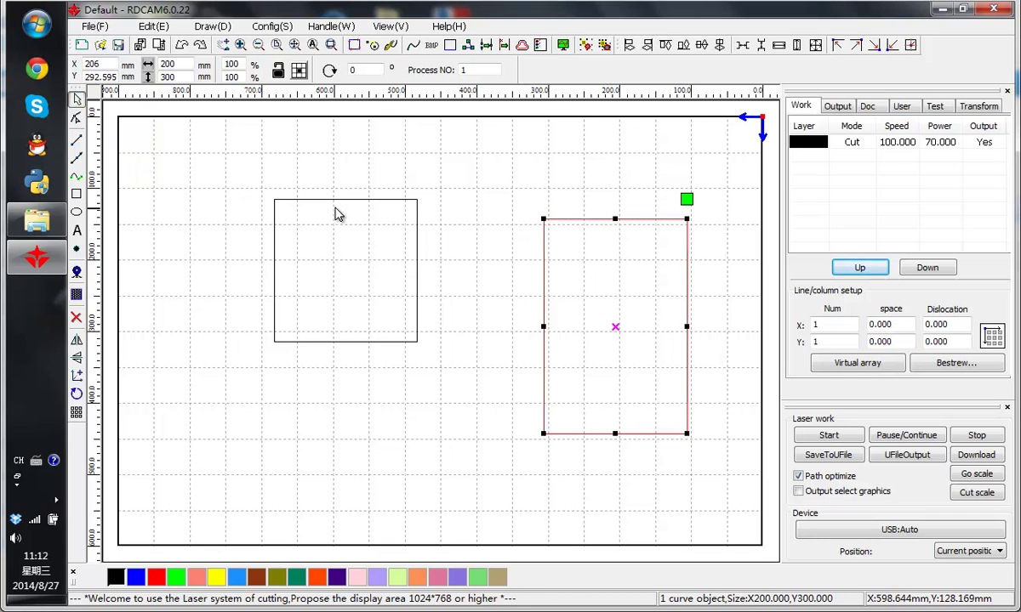
drag(256, 161, 457, 410)
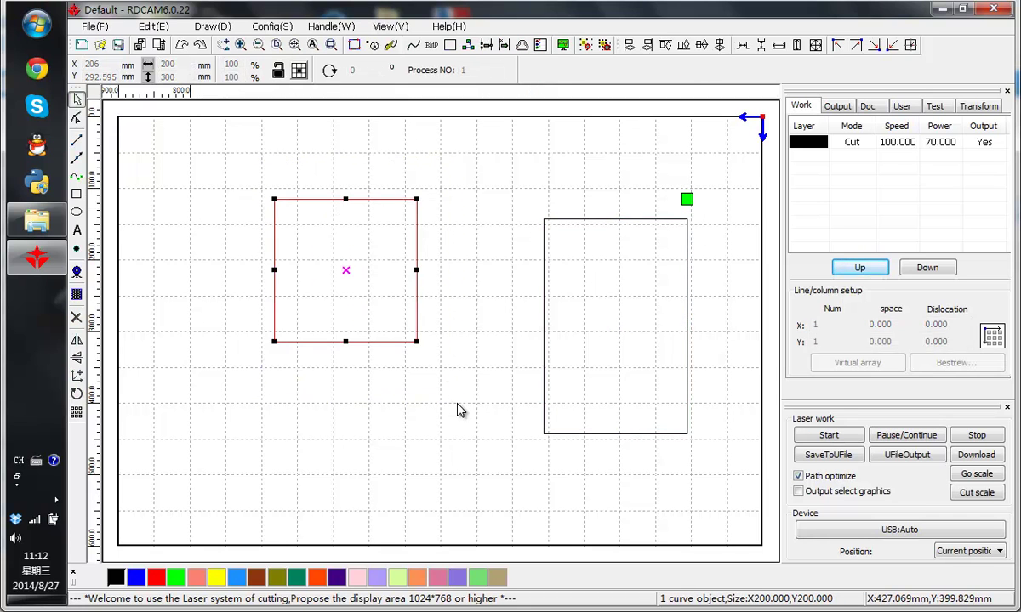
drag(518, 201, 737, 510)
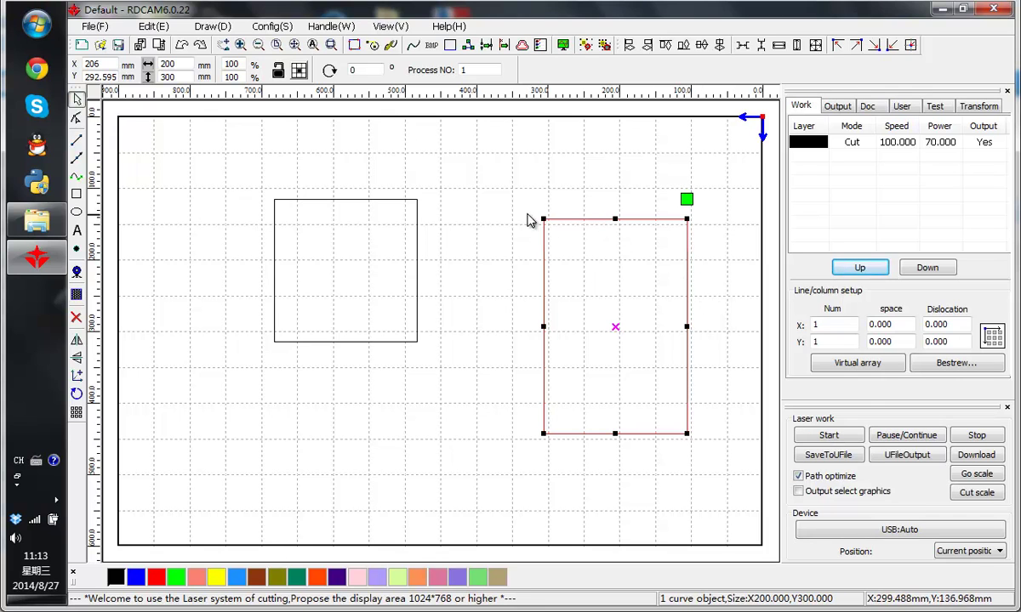
click(569, 223)
drag(513, 191, 731, 568)
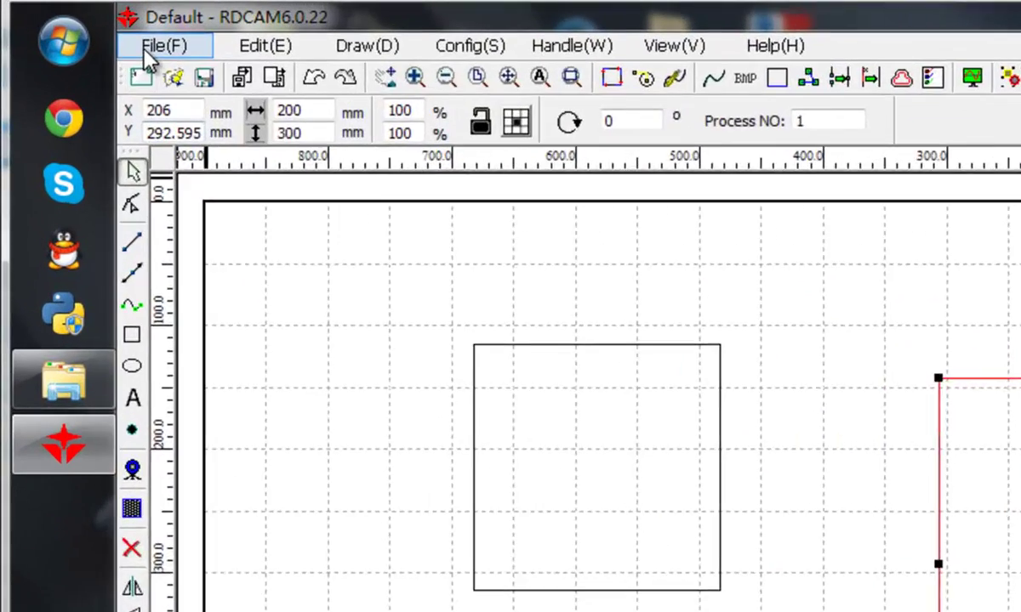
- Open Vendor settings from the File menu and enter the vendor password
click(95, 26)
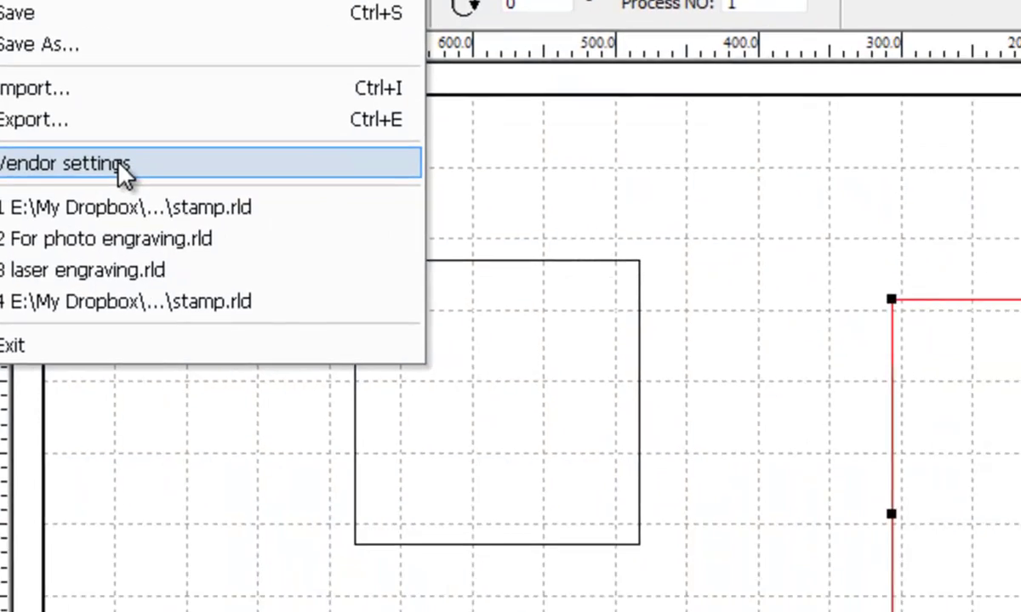
click(315, 301)
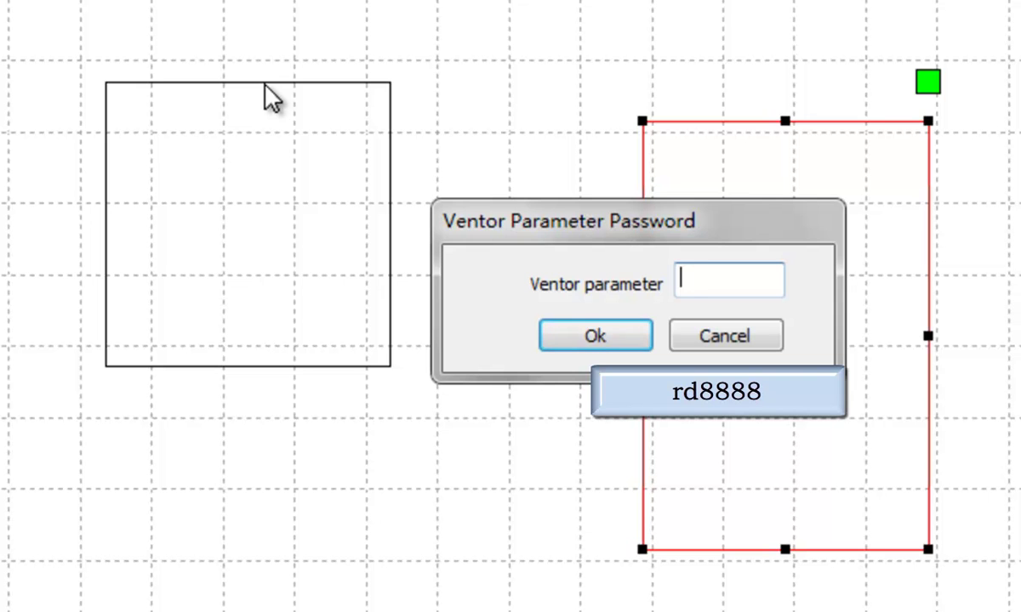
text(rd888)
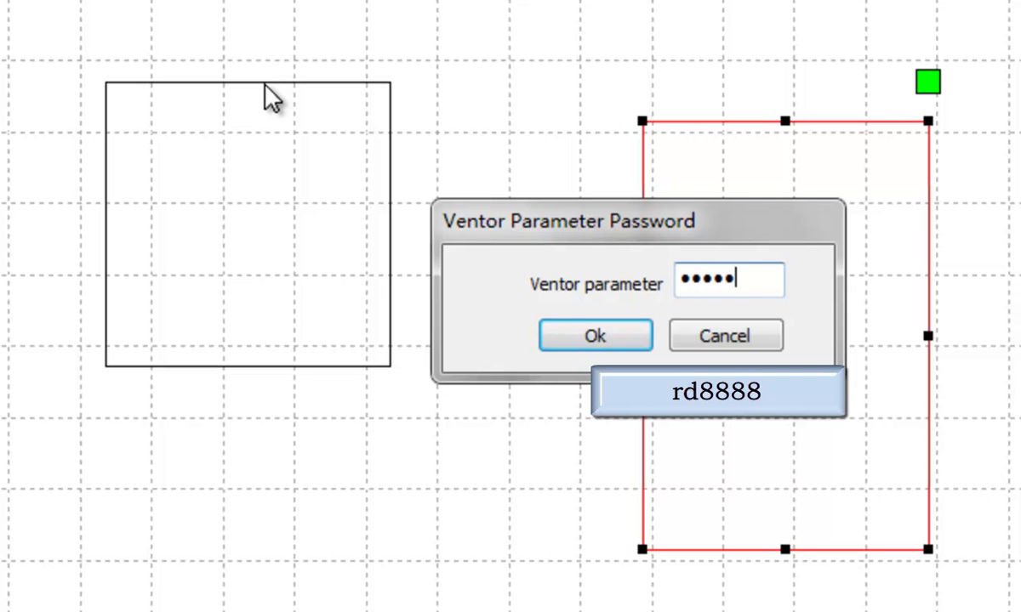
text(8)
click(569, 339)
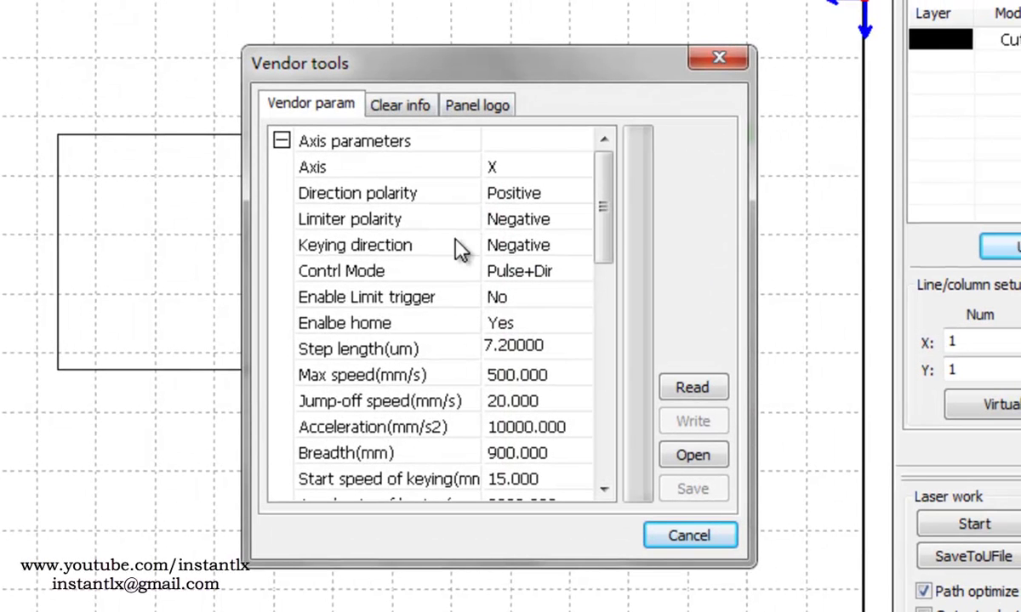
click(498, 167)
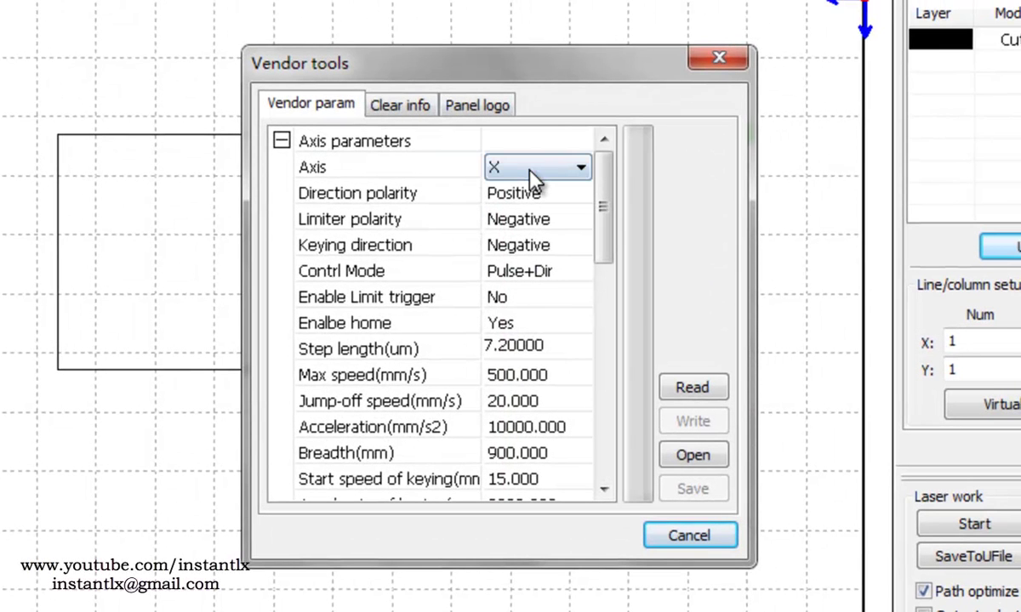
click(577, 168)
click(644, 171)
drag(459, 58, 387, 70)
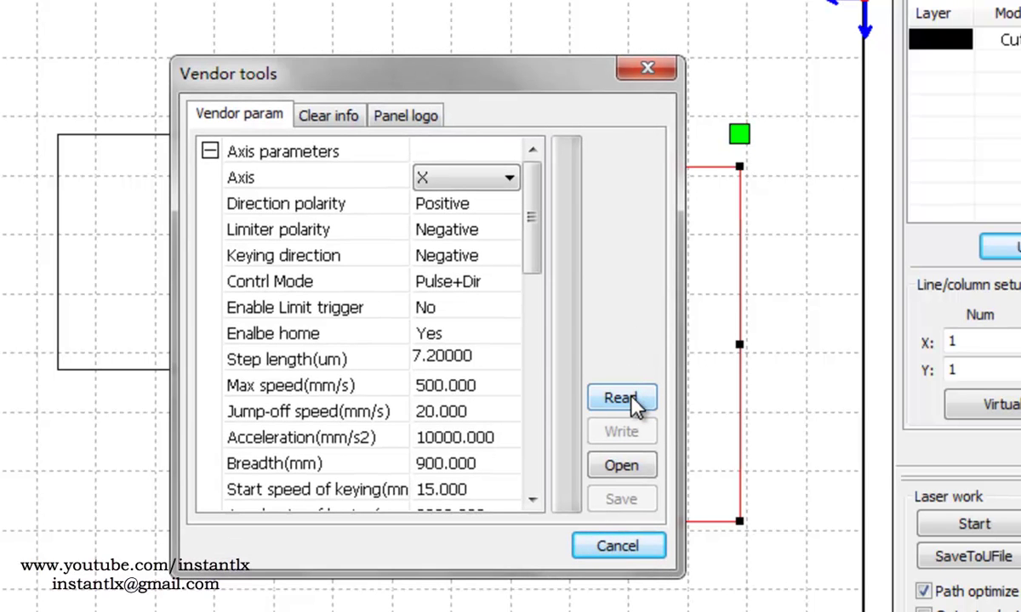
click(634, 404)
click(507, 386)
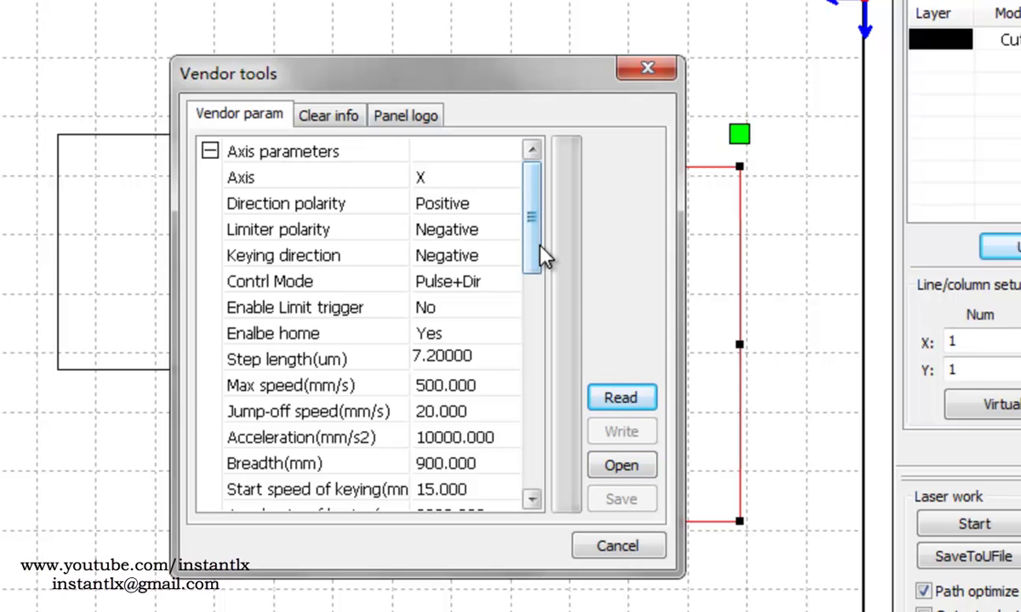
- Switch the vendor parameters to the Y axis and select its 7.2 step length
click(453, 181)
click(498, 181)
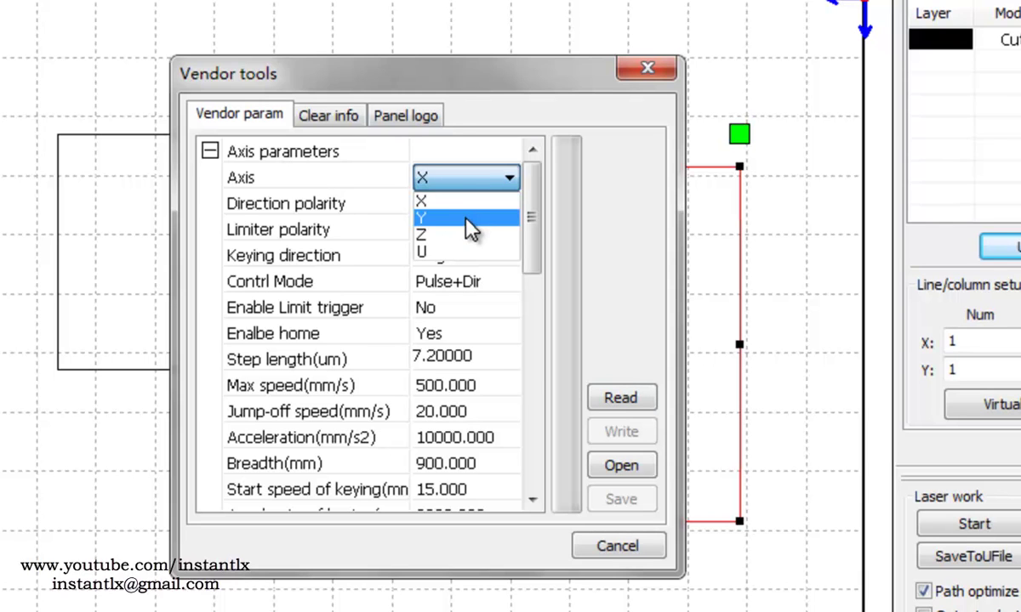
click(469, 228)
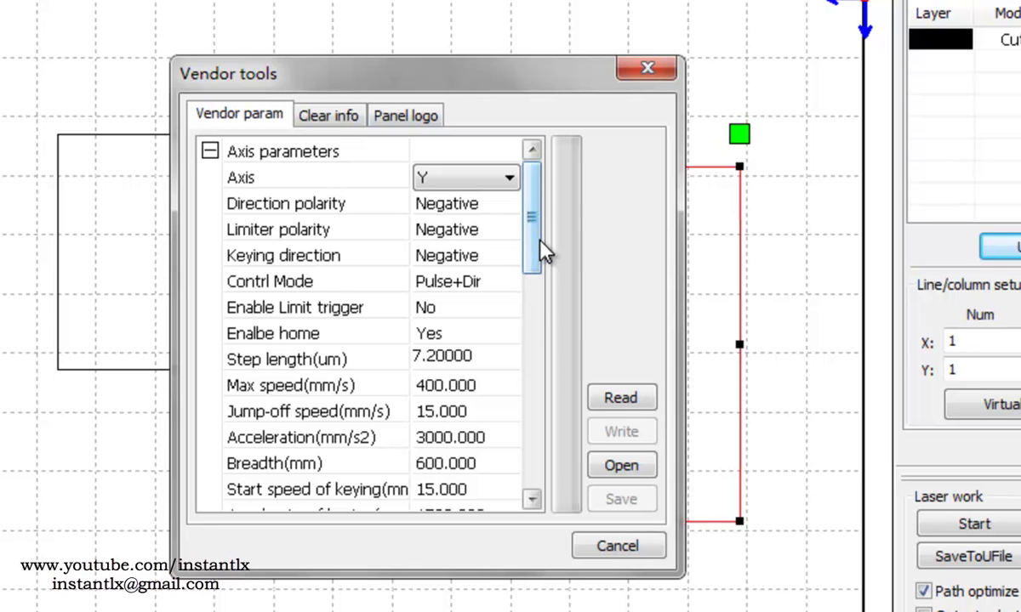
click(471, 353)
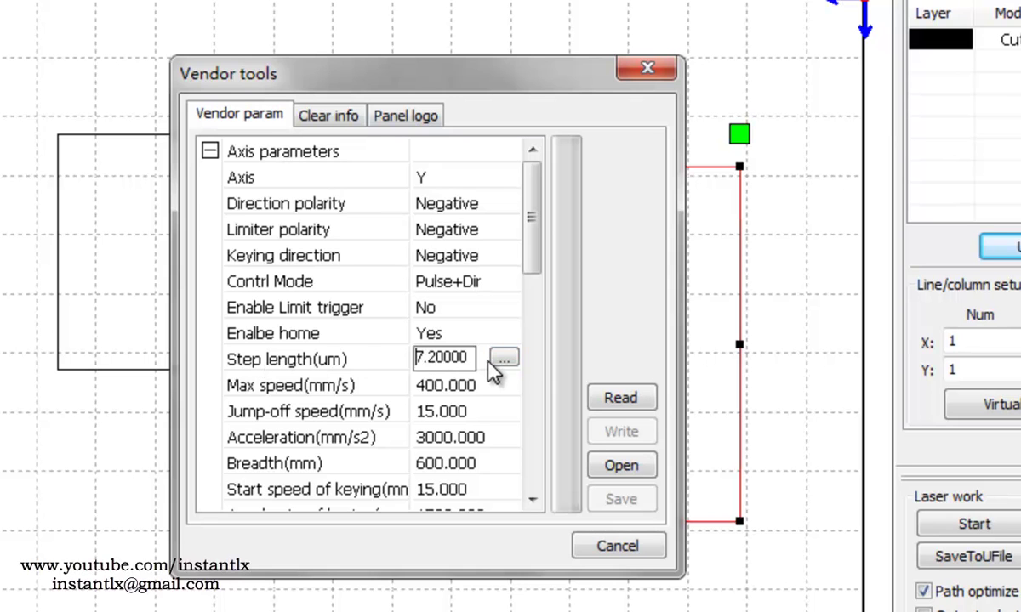
- Calculate the Y step length from graph length 200 and measuring length 300, giving 10.8
click(503, 361)
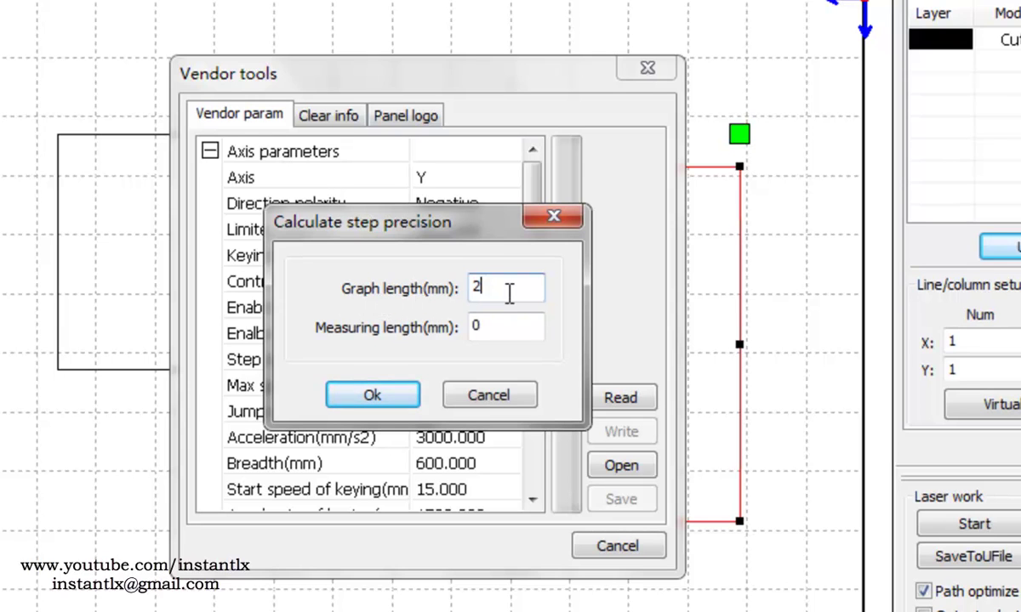
text(200)
key(Tab)
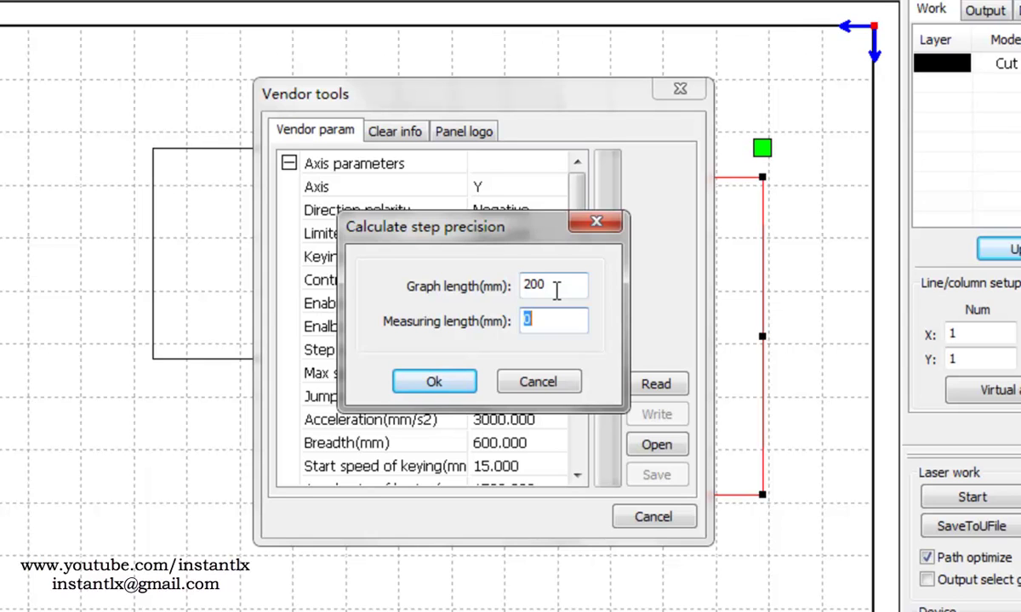
text(300)
click(421, 385)
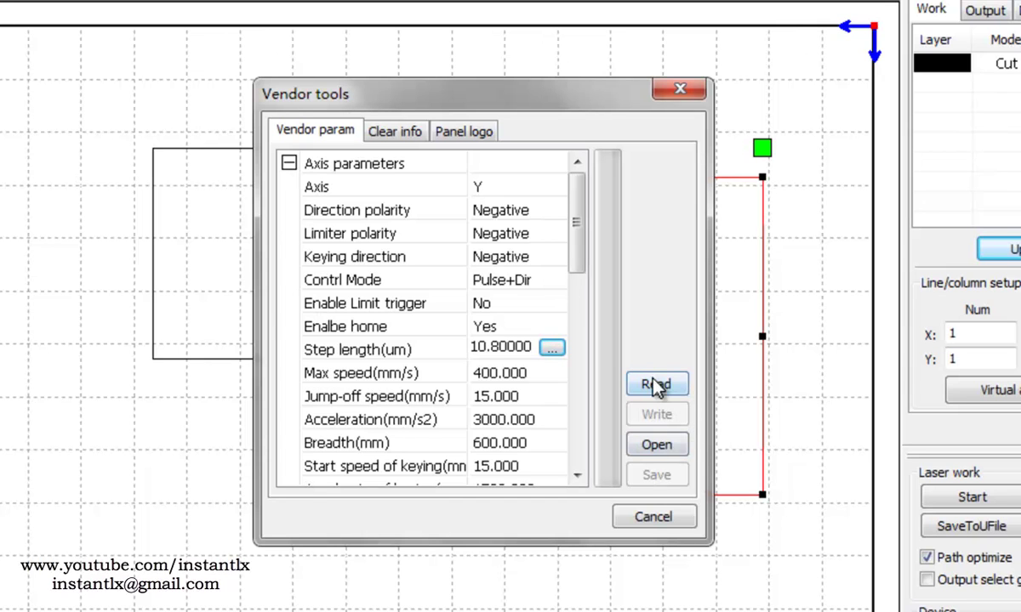
click(653, 445)
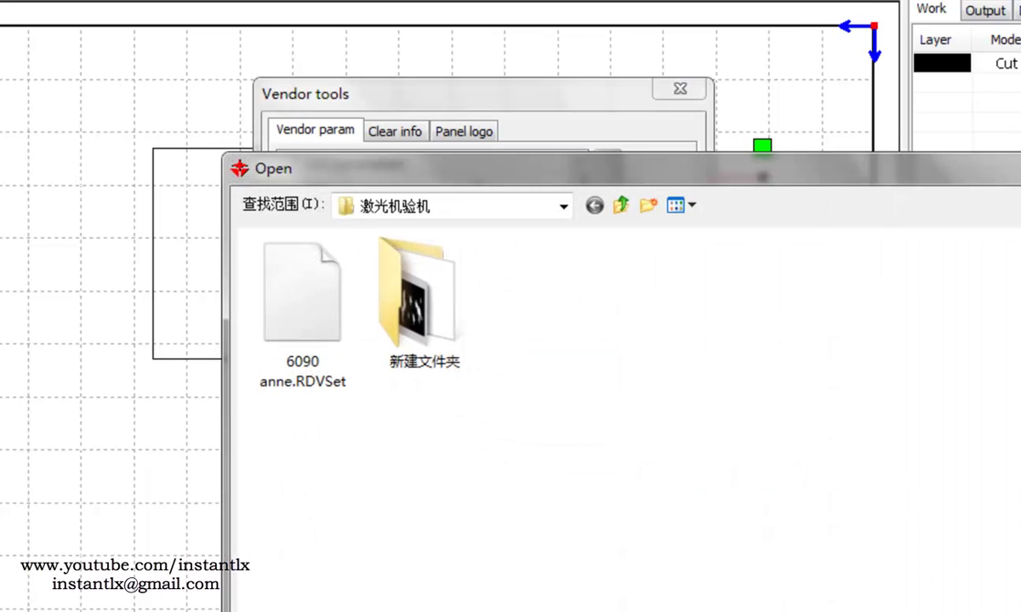
key(Escape)
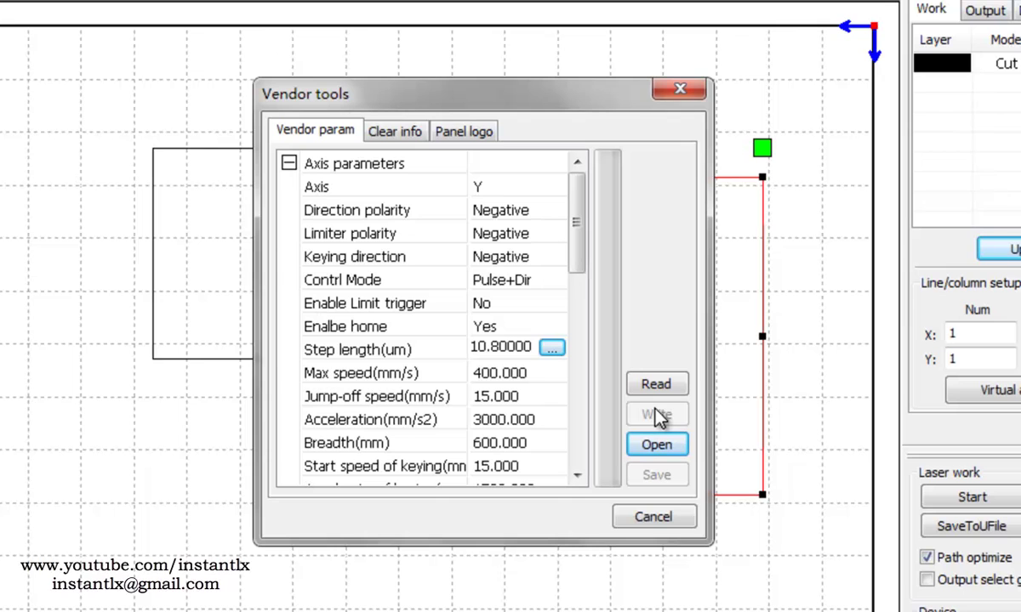